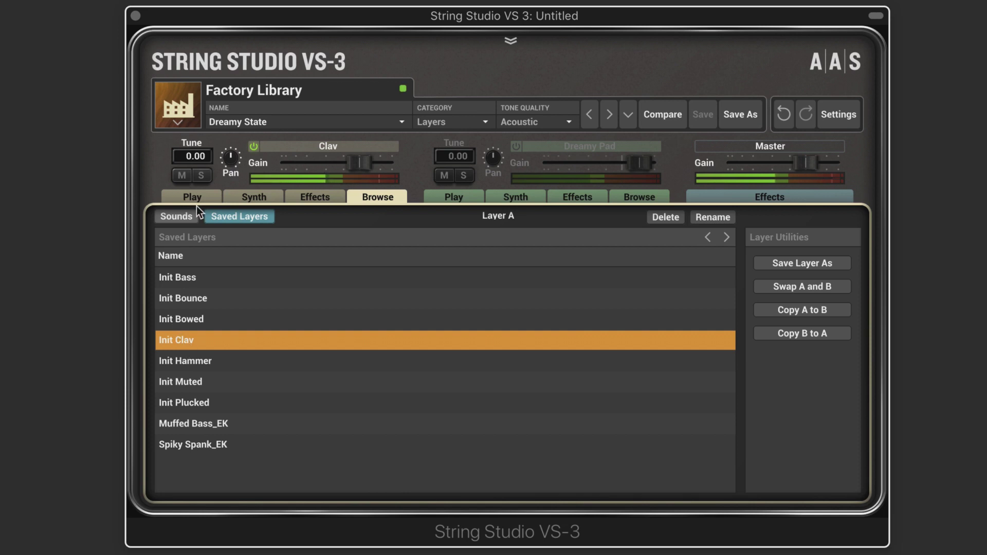
On the Synth panels, raise exciter damping to 53%, lower protrusion and increase stiffness.
{"action": "left_click", "coordinate": [253, 198]}
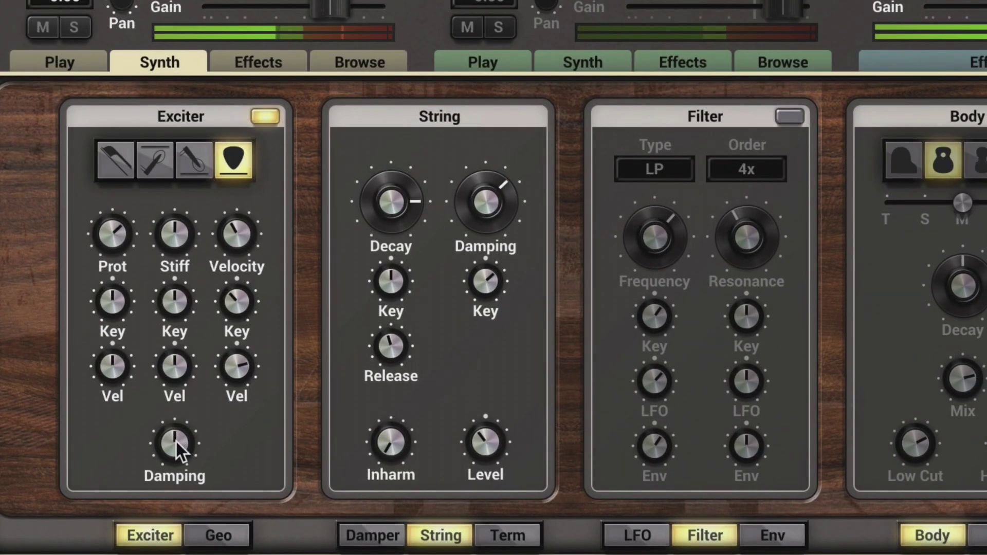
{"action": "mouse_move", "coordinate": [177, 442]}
{"action": "left_mouse_down"}
{"action": "mouse_move", "coordinate": [177, 419]}
{"action": "mouse_move", "coordinate": [174, 431]}
{"action": "left_mouse_up"}
{"action": "left_click_drag", "start_coordinate": [109, 229], "coordinate": [109, 259]}
{"action": "left_click_drag", "start_coordinate": [175, 236], "coordinate": [174, 220]}
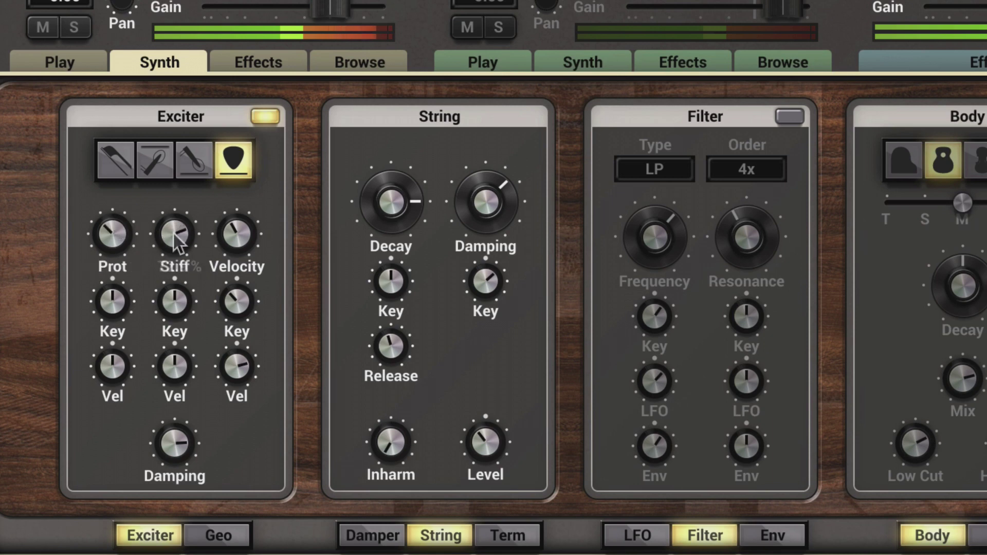
{"action": "left_click_drag", "start_coordinate": [114, 230], "coordinate": [172, 227]}
{"action": "left_click_drag", "start_coordinate": [238, 247], "coordinate": [239, 236]}
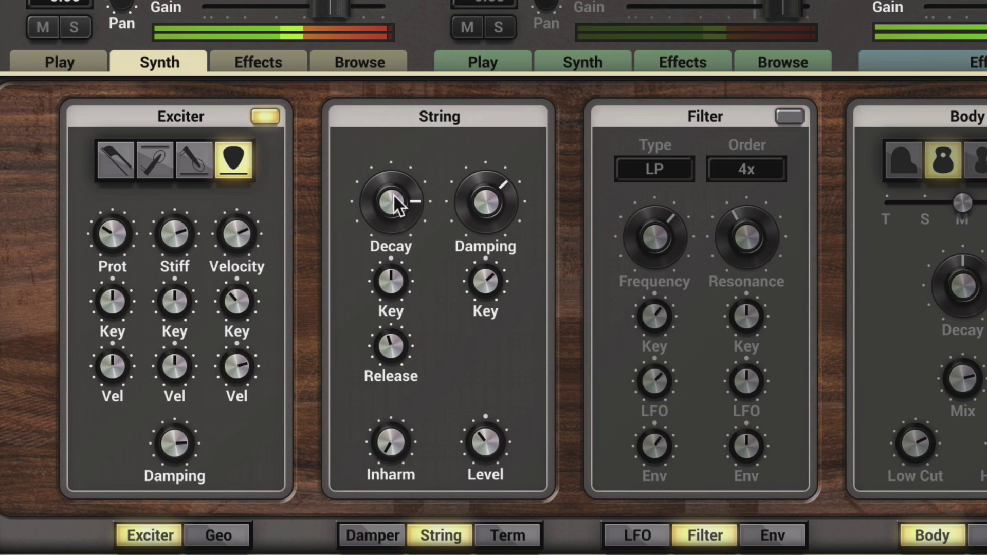
Shorten the string decay to about 62% and reduce string damping and its key tracking.
{"action": "mouse_move", "coordinate": [394, 193]}
{"action": "left_mouse_down"}
{"action": "mouse_move", "coordinate": [394, 205]}
{"action": "mouse_move", "coordinate": [403, 198]}
{"action": "left_mouse_up"}
{"action": "left_click_drag", "start_coordinate": [492, 197], "coordinate": [494, 197]}
{"action": "mouse_move", "coordinate": [487, 278]}
{"action": "left_mouse_down"}
{"action": "mouse_move", "coordinate": [487, 294]}
{"action": "mouse_move", "coordinate": [498, 272]}
{"action": "left_mouse_up"}
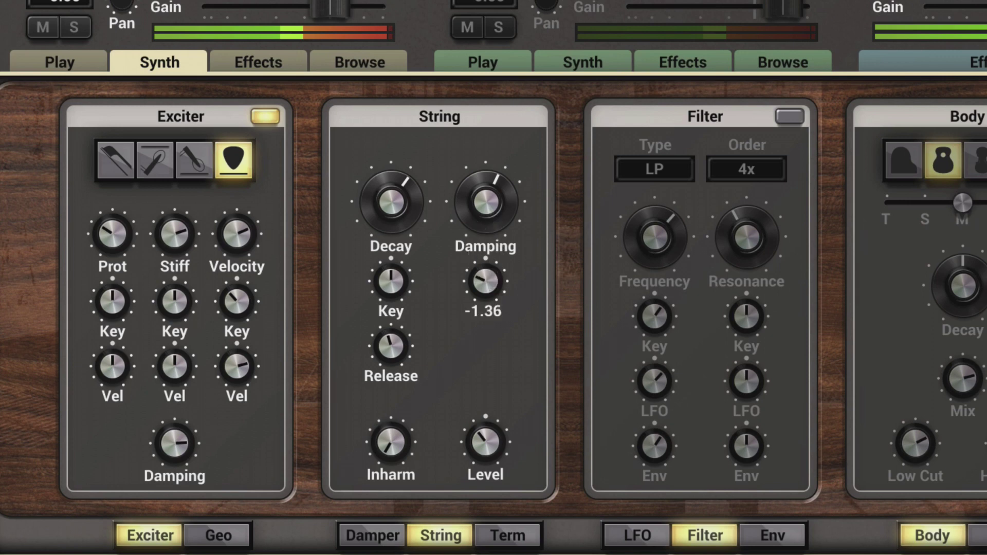
Switch on string termination with finger mass at 43% and fret stiffness at 63%.
{"action": "left_click", "coordinate": [509, 538]}
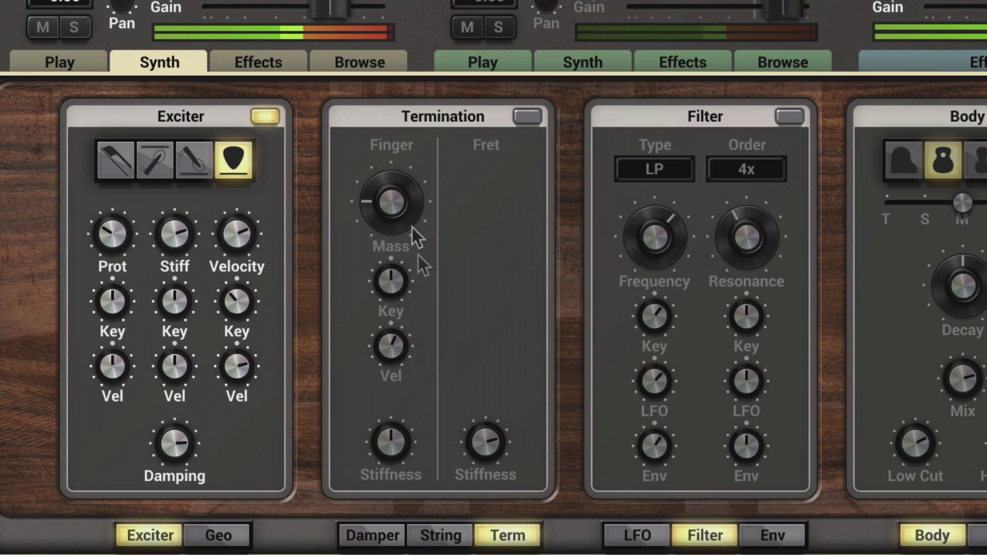
{"action": "left_click", "coordinate": [527, 117]}
{"action": "left_click_drag", "start_coordinate": [391, 202], "coordinate": [391, 196]}
{"action": "left_click_drag", "start_coordinate": [386, 245], "coordinate": [393, 206]}
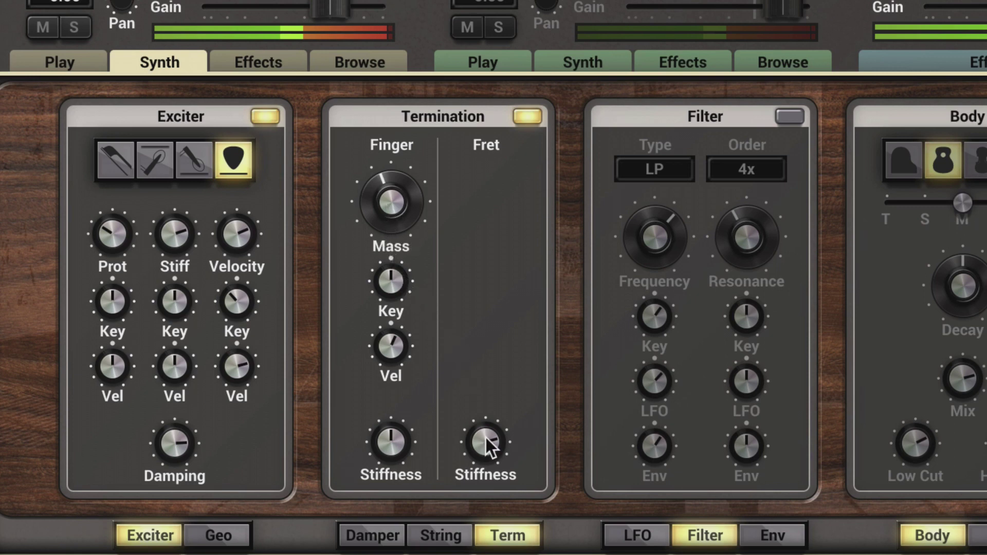
{"action": "left_click_drag", "start_coordinate": [485, 437], "coordinate": [486, 479]}
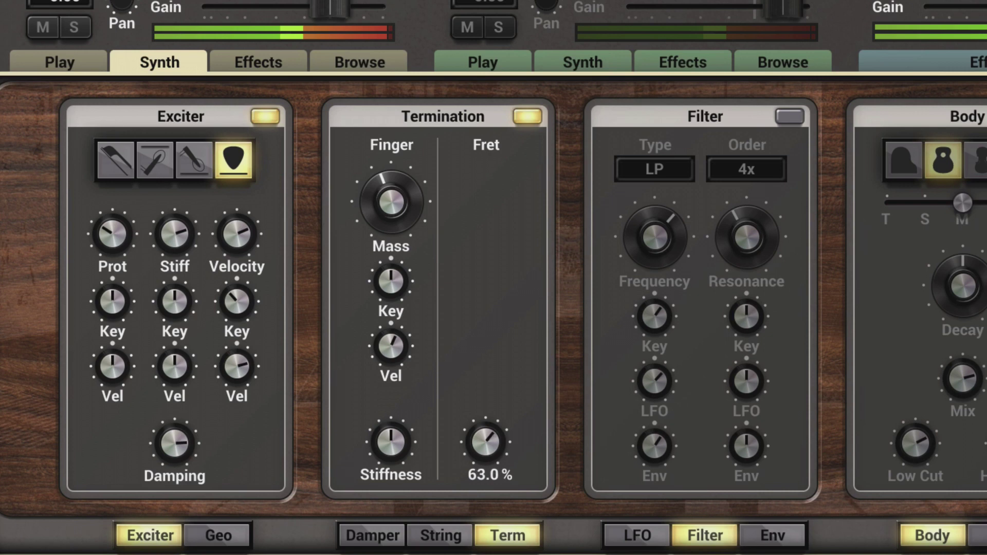
Enable a band-pass filter at 388 Hz with negative LFO modulation.
{"action": "left_click", "coordinate": [785, 118]}
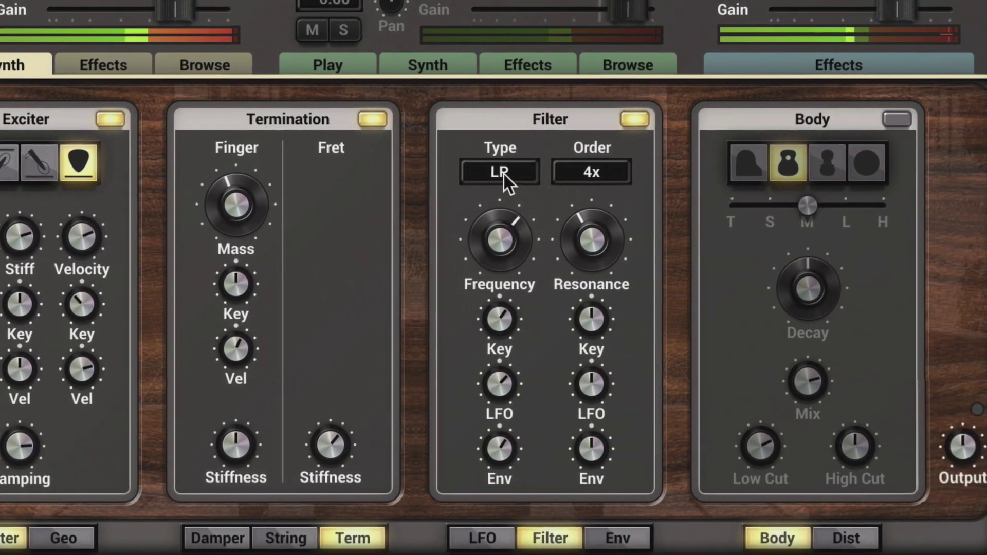
{"action": "left_click", "coordinate": [658, 170]}
{"action": "left_click", "coordinate": [473, 194]}
{"action": "left_click", "coordinate": [476, 235]}
{"action": "left_click_drag", "start_coordinate": [483, 240], "coordinate": [482, 263]}
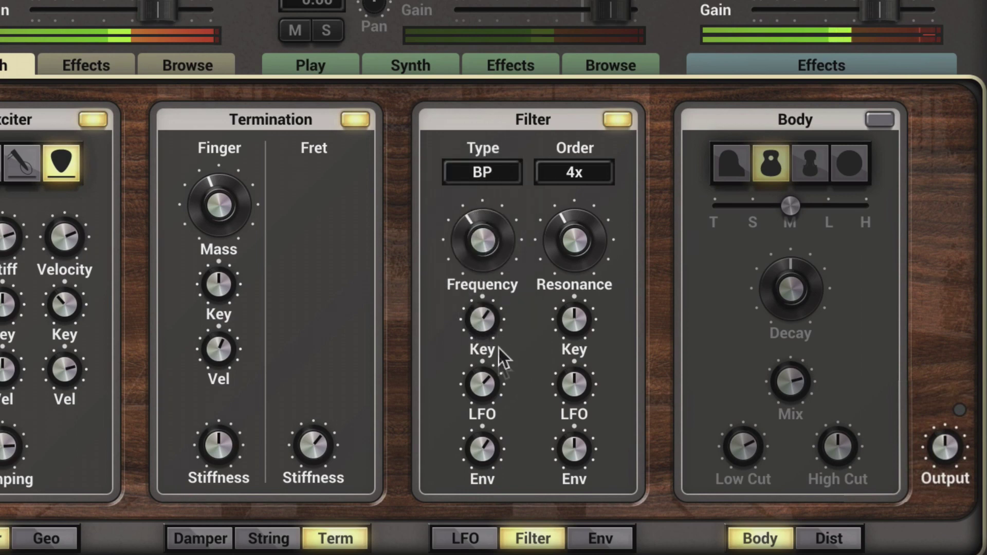
{"action": "left_click", "coordinate": [483, 381]}
{"action": "left_click_drag", "start_coordinate": [483, 384], "coordinate": [492, 539]}
Set the filter LFO sync rate to a dotted quarter.
{"action": "left_click", "coordinate": [465, 538]}
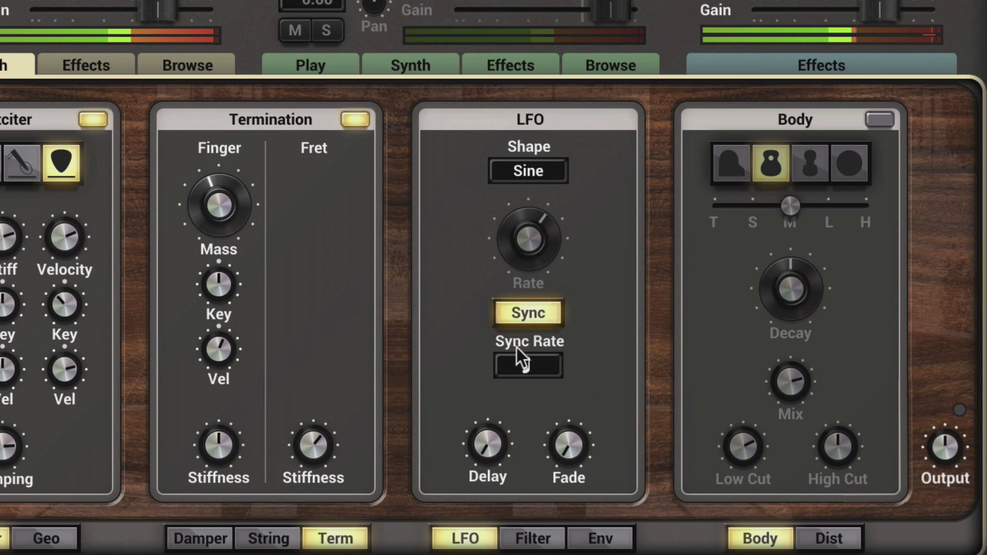
{"action": "left_click", "coordinate": [536, 366]}
{"action": "left_click", "coordinate": [535, 312]}
{"action": "left_click", "coordinate": [524, 537]}
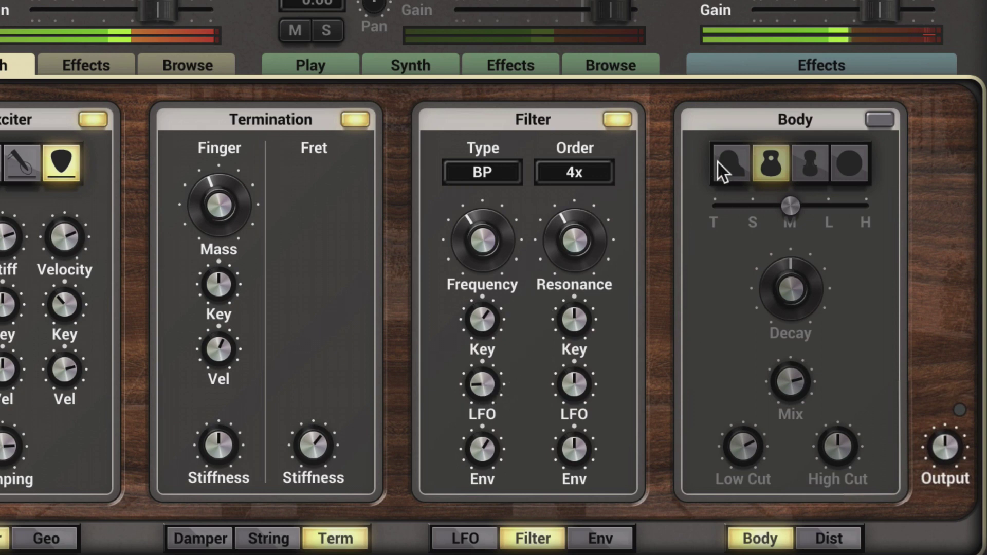
Turn on the body resonator, enlarge it from M to L and shorten its decay to 36%.
{"action": "left_click", "coordinate": [879, 120]}
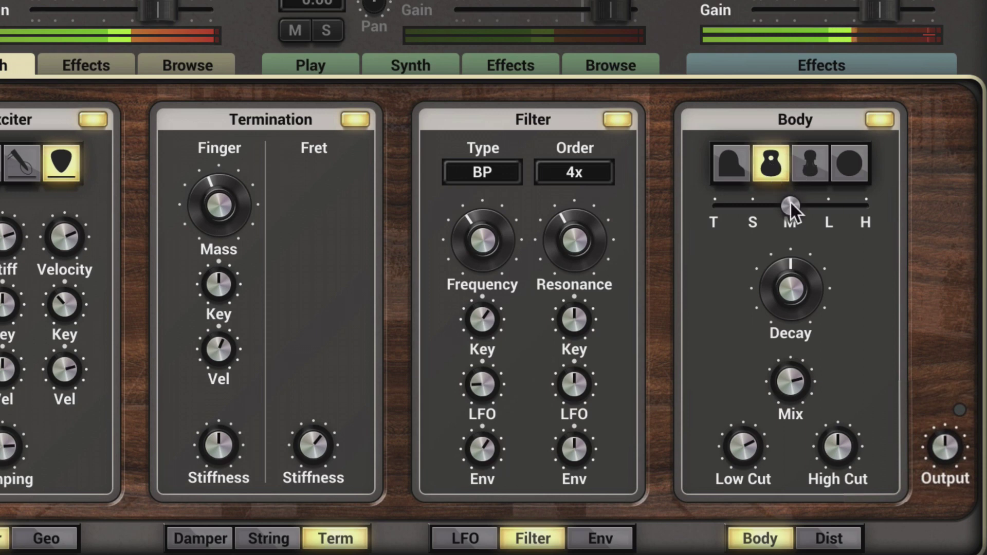
{"action": "left_click_drag", "start_coordinate": [791, 205], "coordinate": [830, 206]}
{"action": "left_click_drag", "start_coordinate": [791, 285], "coordinate": [790, 303]}
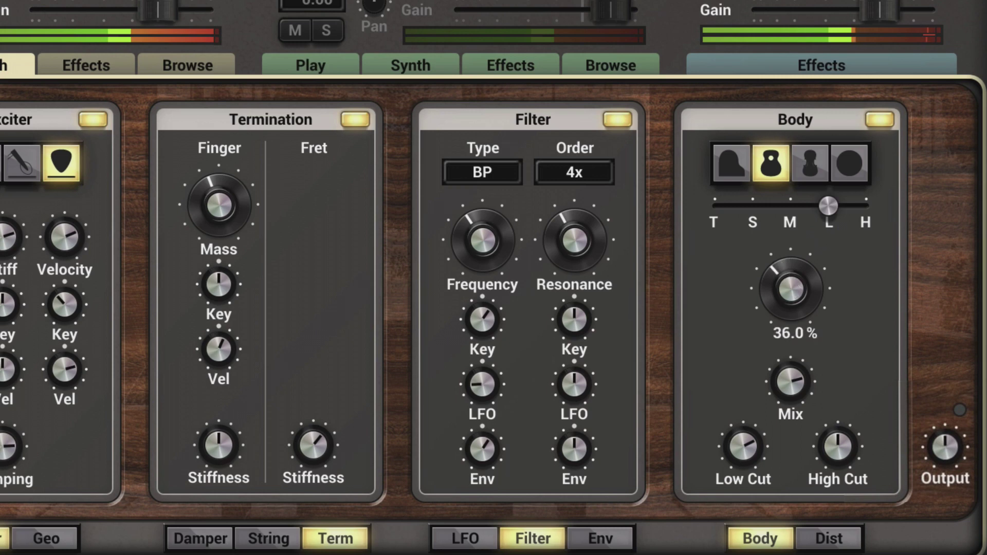
{"action": "left_click", "coordinate": [792, 373]}
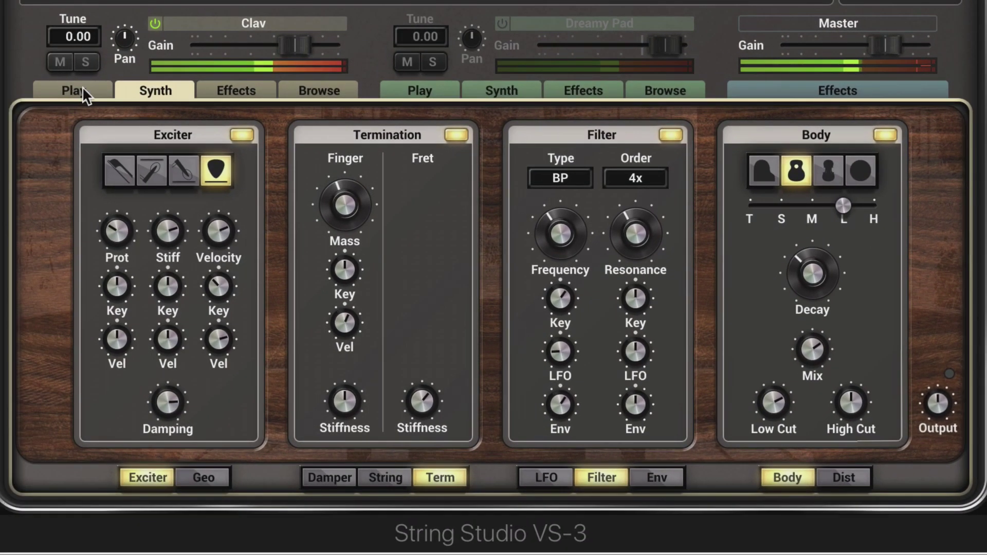
Raise the Clav's vibrato amount to 23%.
{"action": "left_click", "coordinate": [83, 90]}
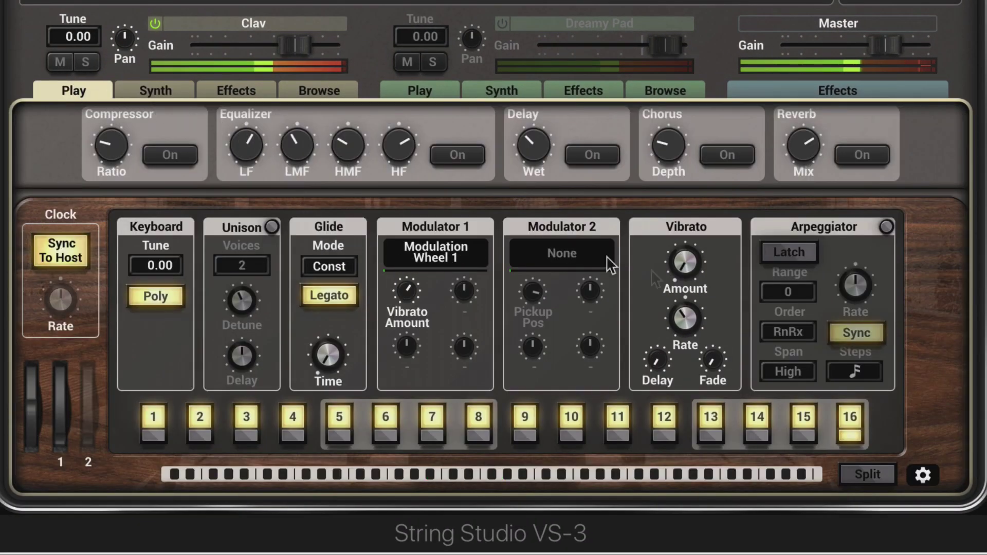
{"action": "left_click", "coordinate": [685, 262]}
{"action": "left_click_drag", "start_coordinate": [685, 262], "coordinate": [685, 242]}
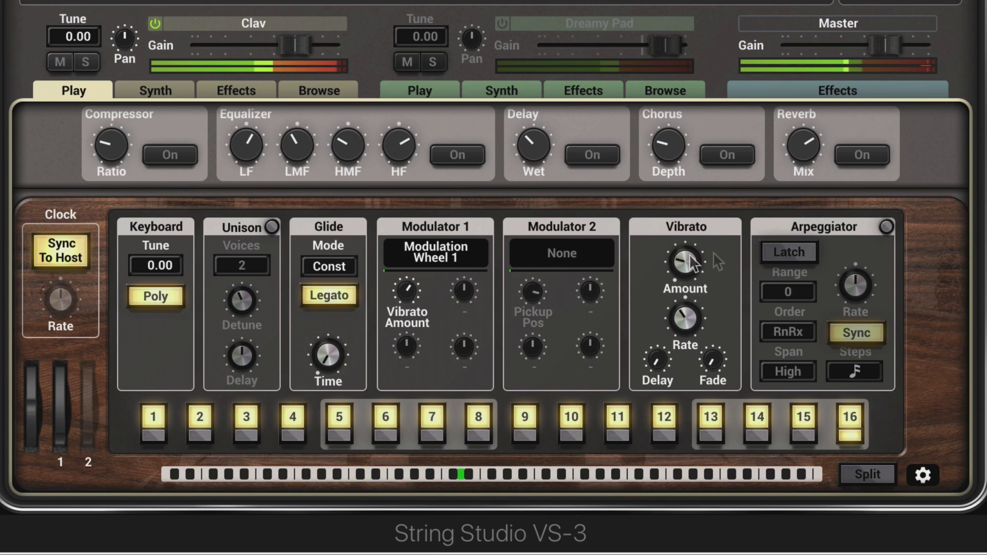
Switch on the arpeggiator with a 5-step pattern and step 2 muted.
{"action": "left_click", "coordinate": [886, 227]}
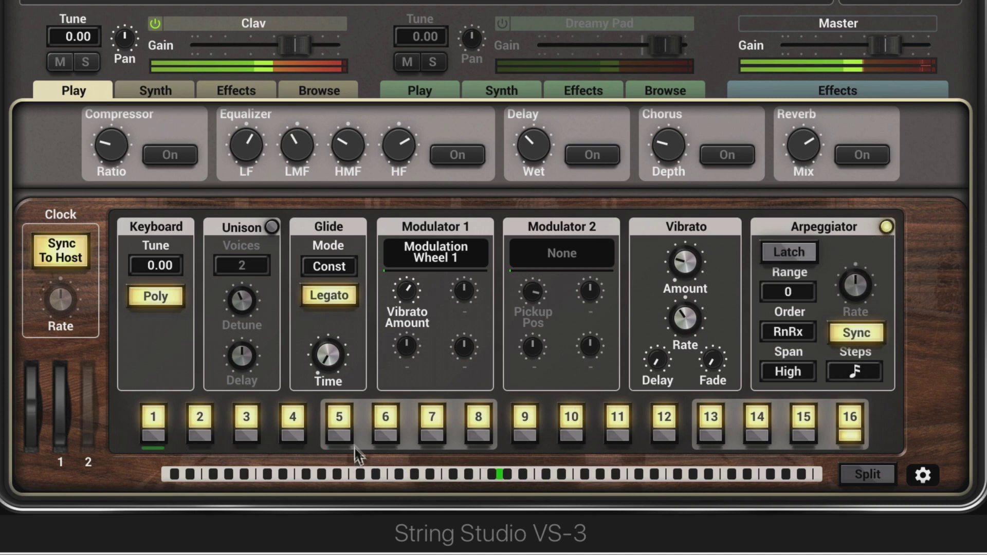
{"action": "left_click", "coordinate": [338, 435]}
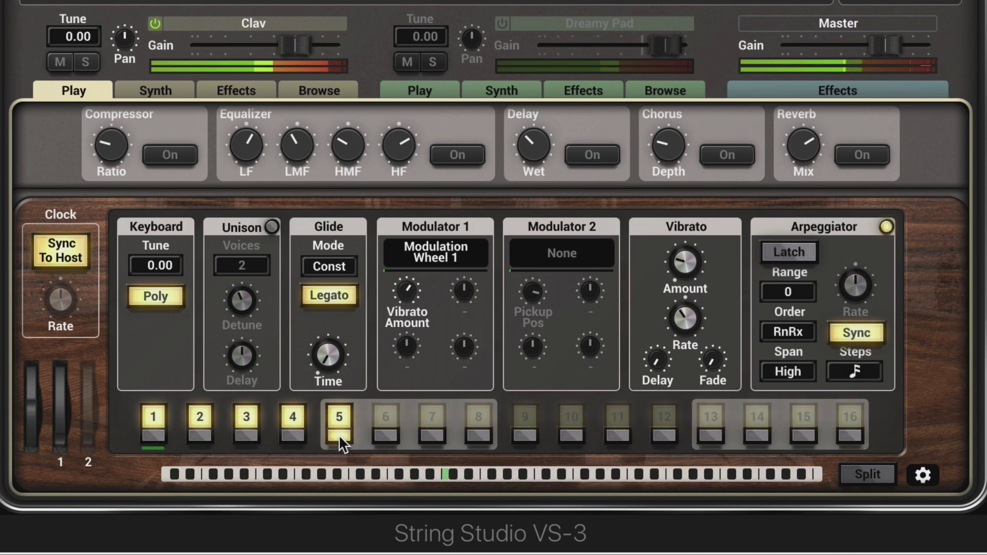
{"action": "left_click", "coordinate": [199, 415]}
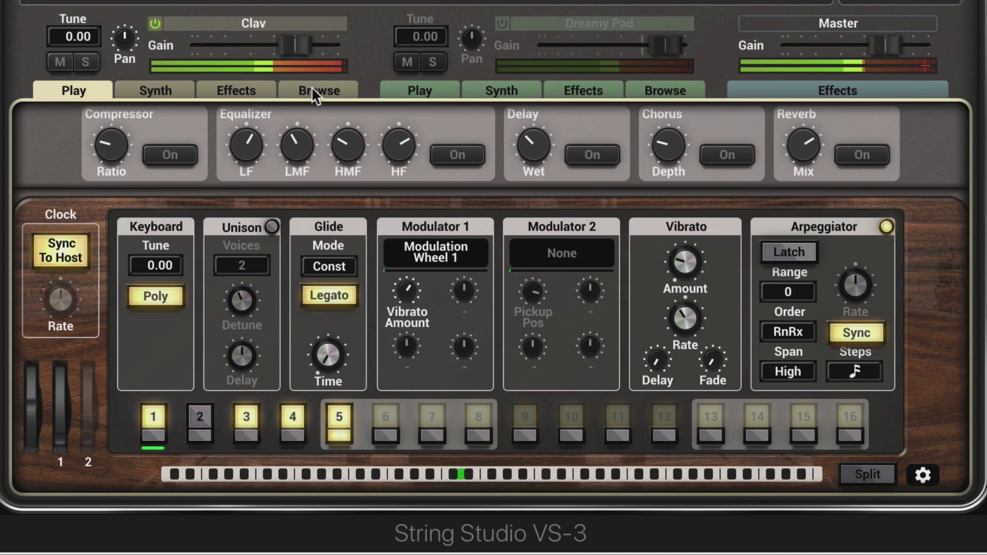
{"action": "left_click", "coordinate": [245, 89]}
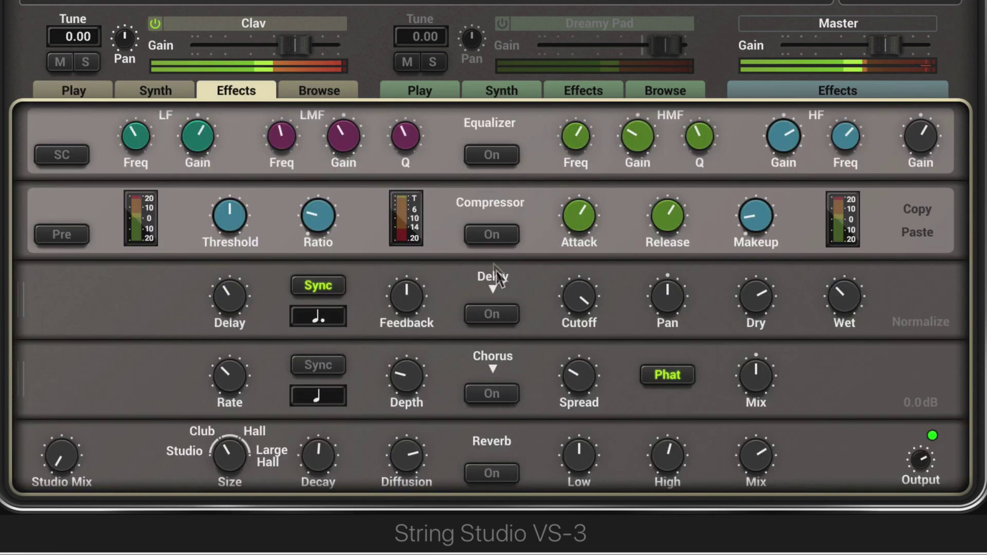
Turn on the equalizer with 0.0 dB high gain, and lower delay wet and feedback to about -30 dB.
{"action": "left_click", "coordinate": [493, 154]}
{"action": "left_click_drag", "start_coordinate": [782, 133], "coordinate": [782, 146]}
{"action": "left_click_drag", "start_coordinate": [842, 297], "coordinate": [841, 309]}
{"action": "left_click_drag", "start_coordinate": [406, 296], "coordinate": [407, 309]}
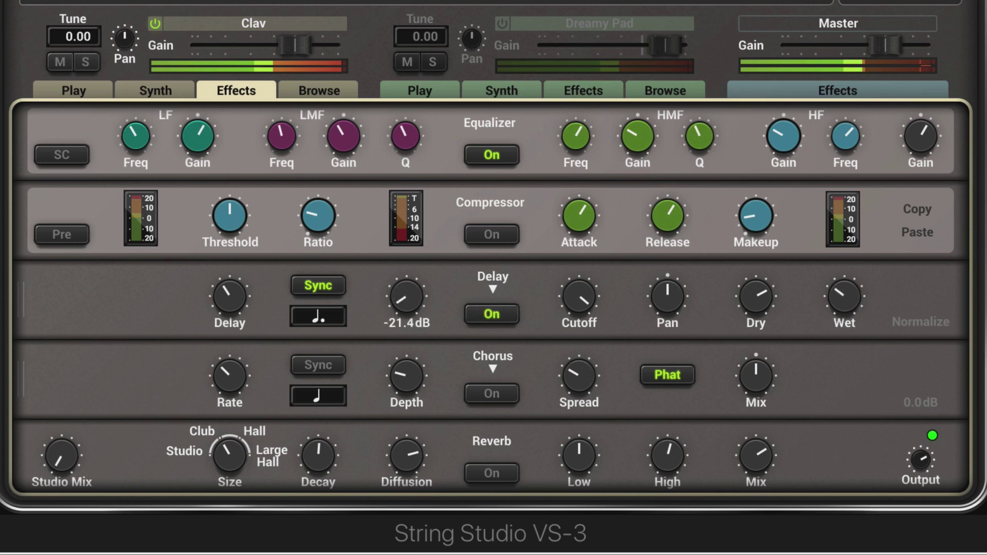
{"action": "left_click_drag", "start_coordinate": [403, 296], "coordinate": [404, 309]}
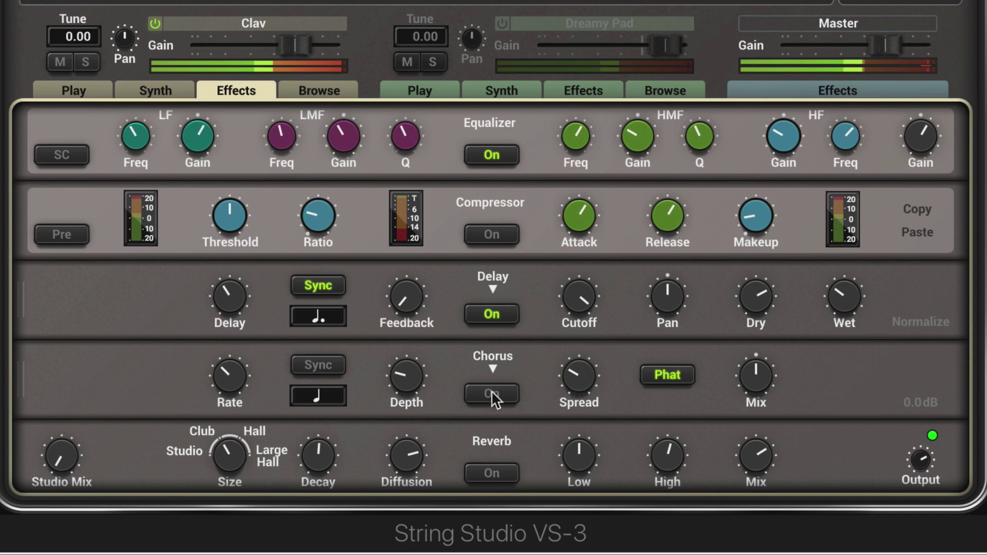
Replace the chorus with a Flanger in the same effects slot.
{"action": "left_click_drag", "start_coordinate": [762, 372], "coordinate": [762, 366]}
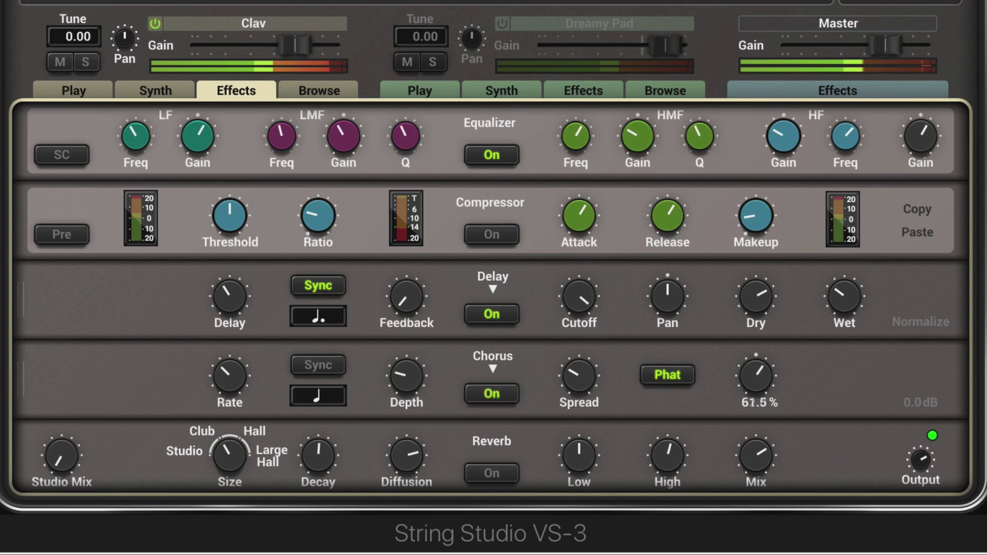
{"action": "left_click", "coordinate": [493, 356]}
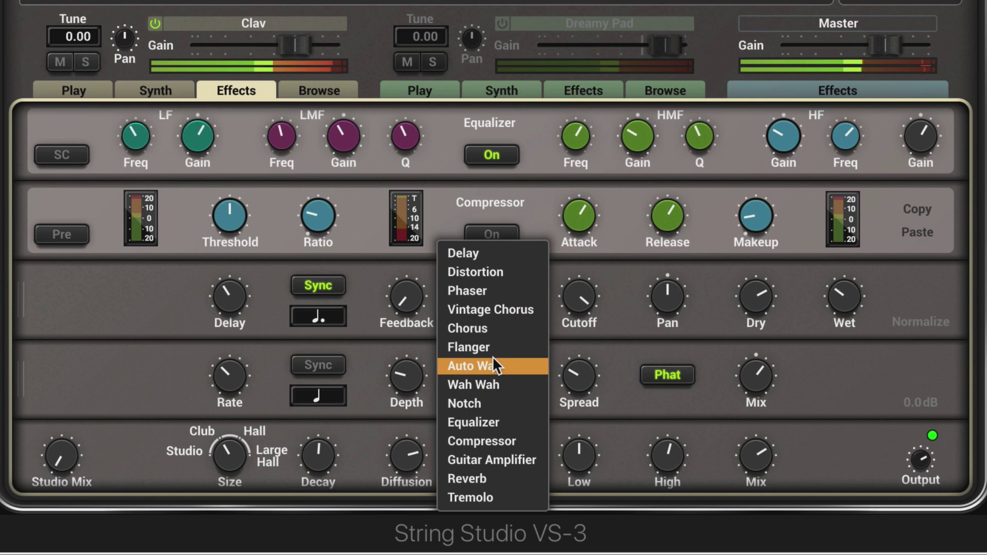
{"action": "left_click", "coordinate": [478, 345]}
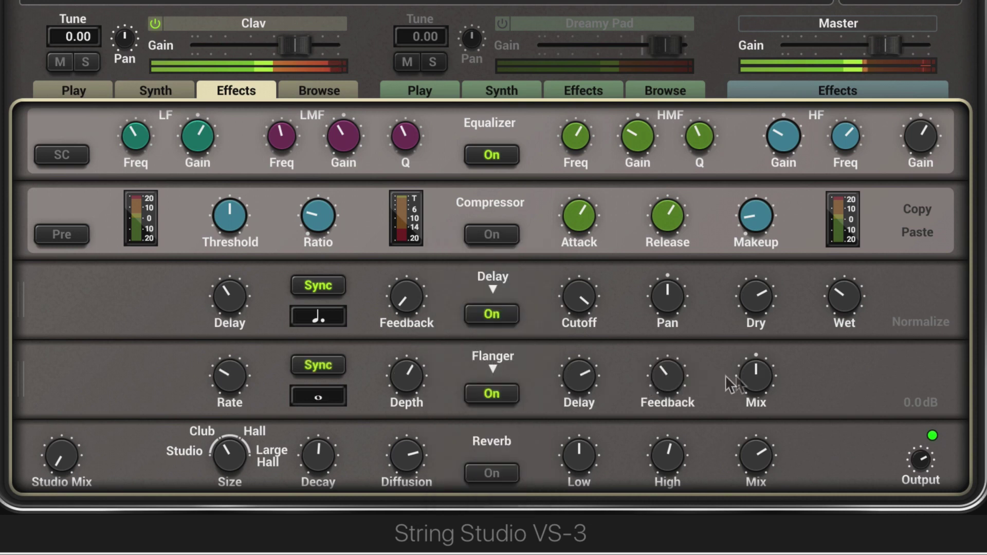
{"action": "mouse_move", "coordinate": [758, 377]}
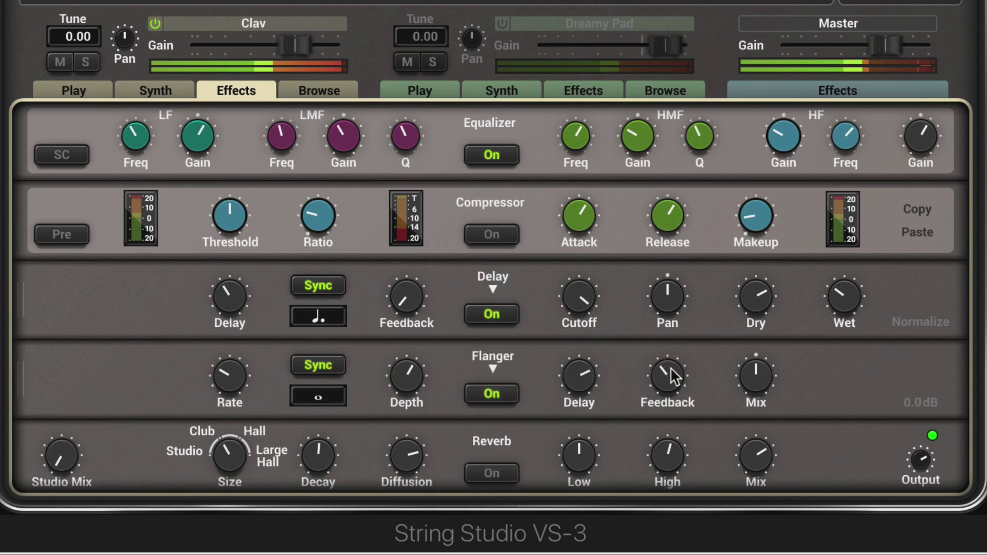